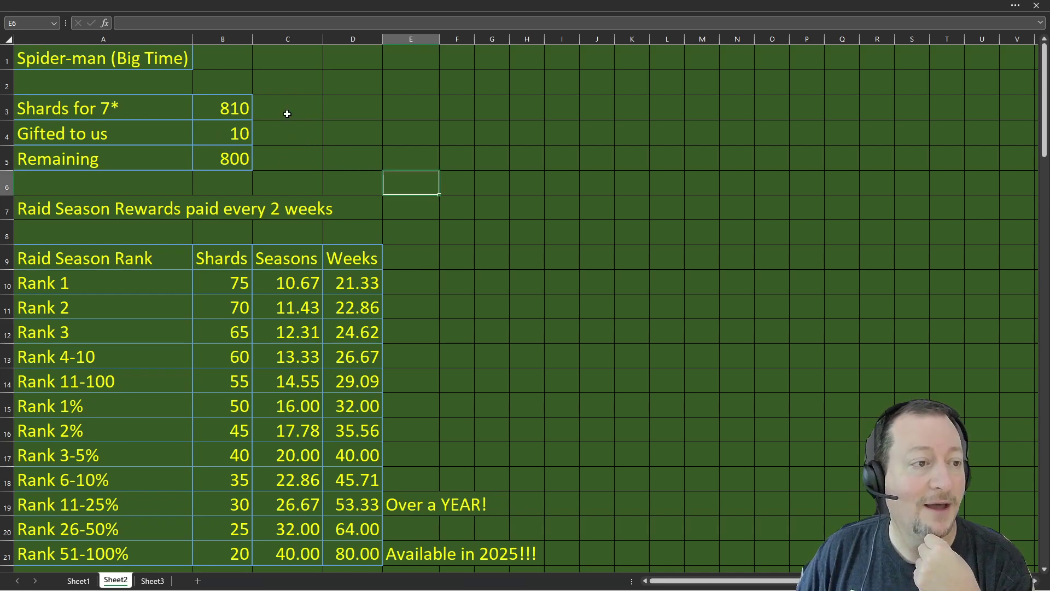
Examine the shard requirement for 7* in the summary block above the raid season table
click(293, 207)
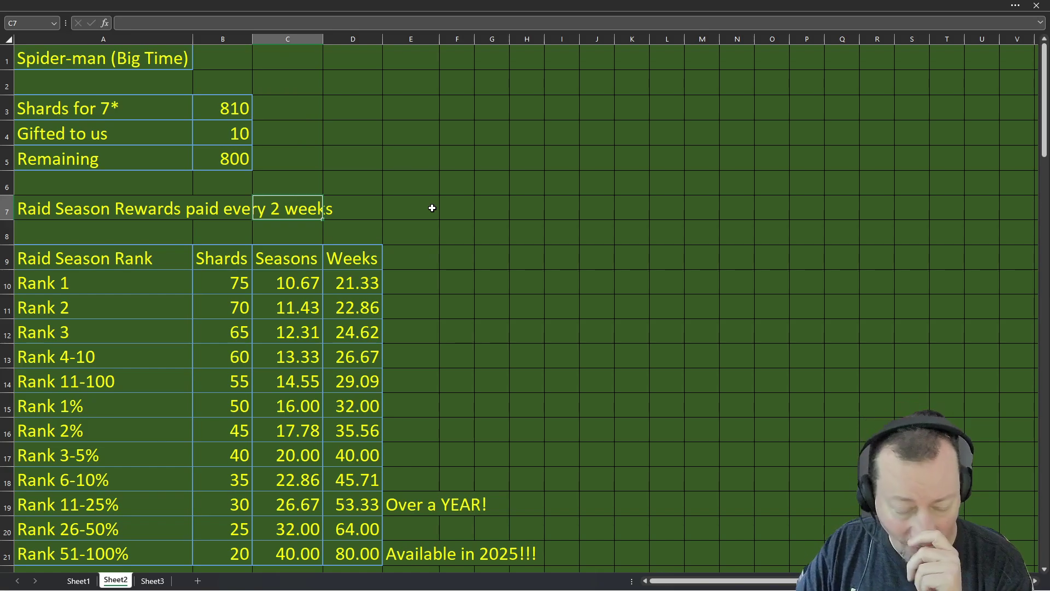
key(Down)
key(Right)
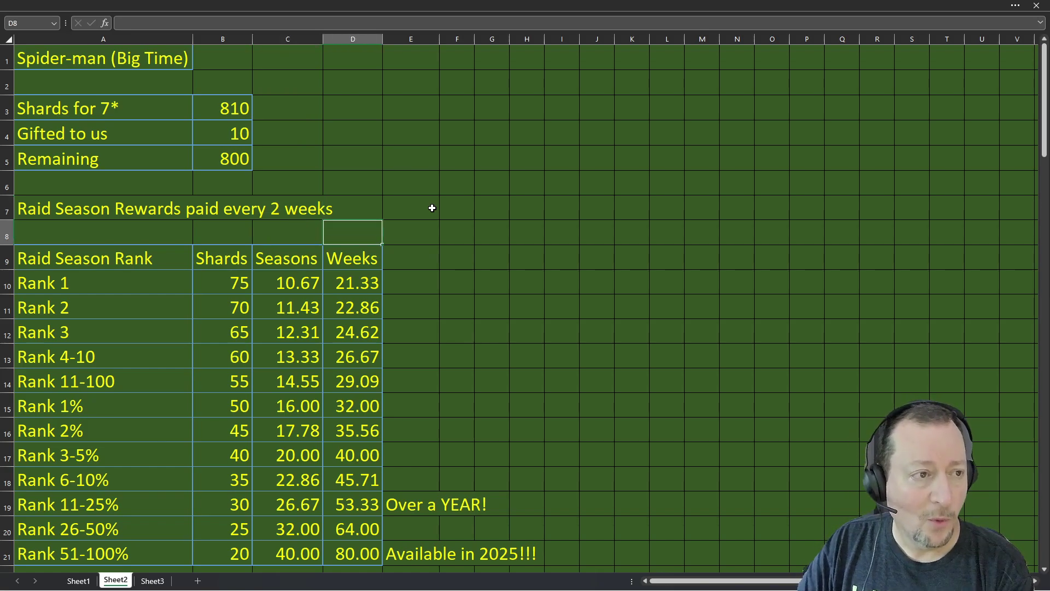
key(Left)
key(Left)
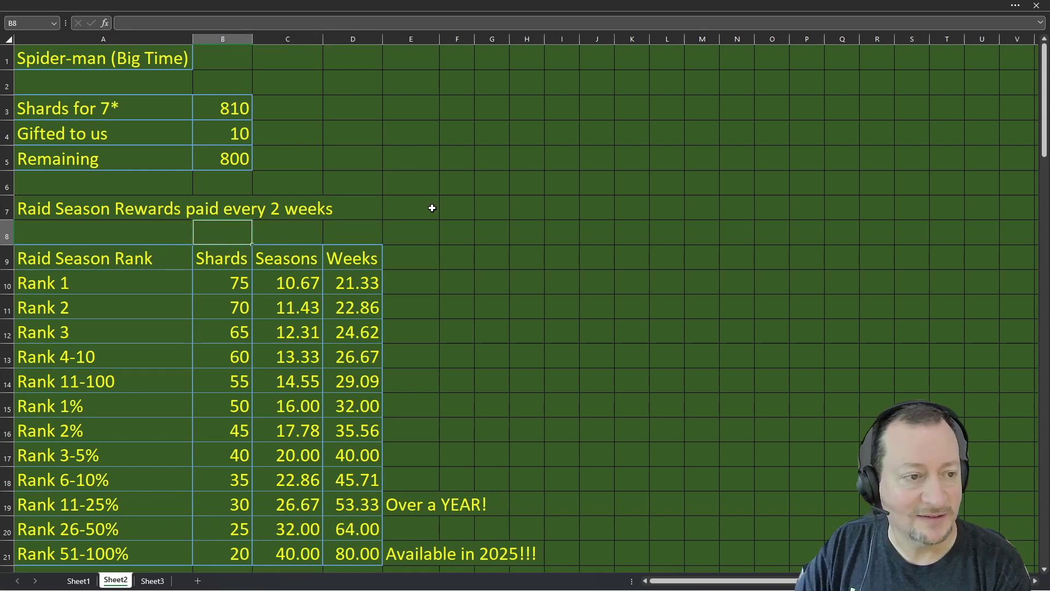
key(Up)
key(Up)
key(Up)
key(Up)
key(Up)
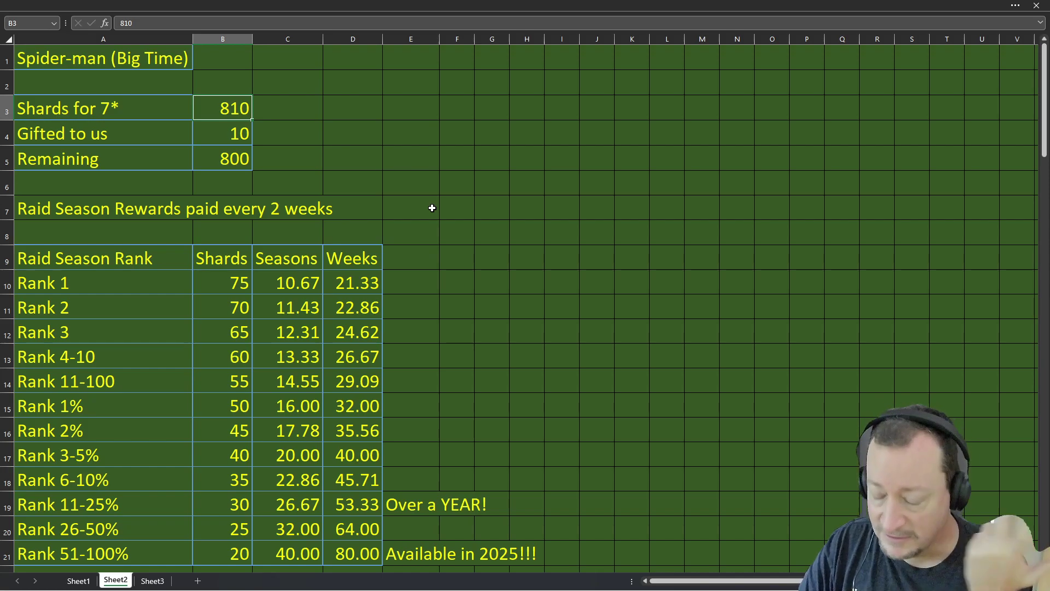
Examine the Shards column header and the rewards for the top ranks, from Rank 1 to Rank 4-10
key(Down)
key(Down)
key(Down)
key(Down)
key(Down)
key(Down)
key(Down)
key(Up)
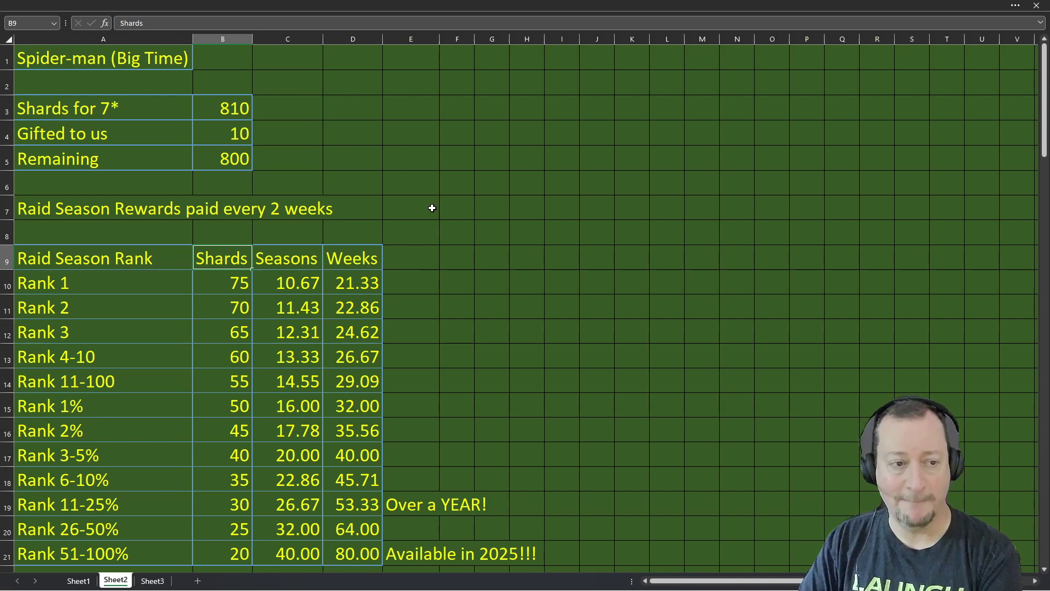
key(Down)
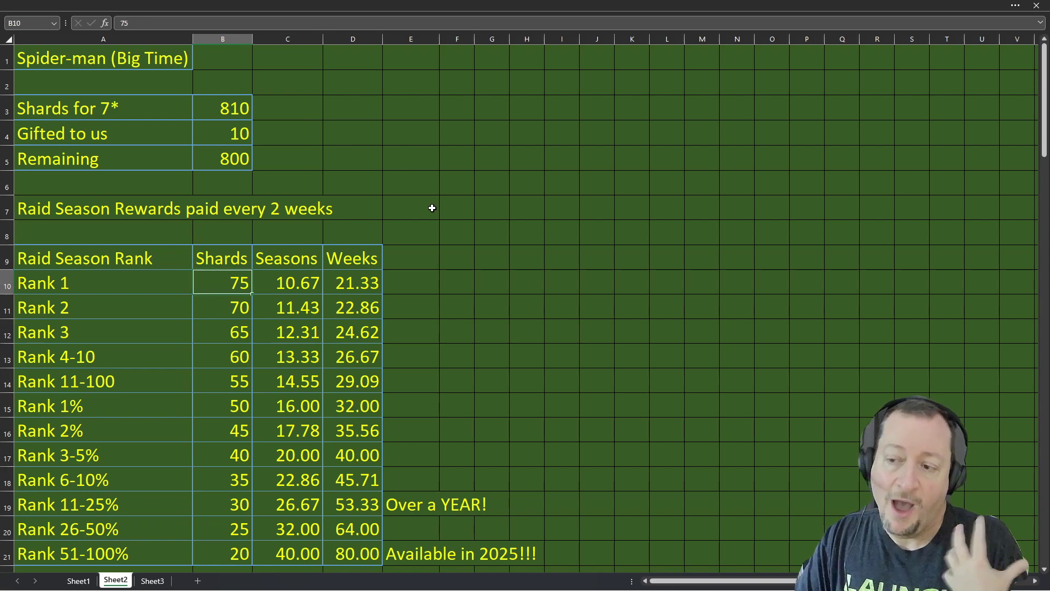
key(Down)
key(Down)
key(Down)
key(Left)
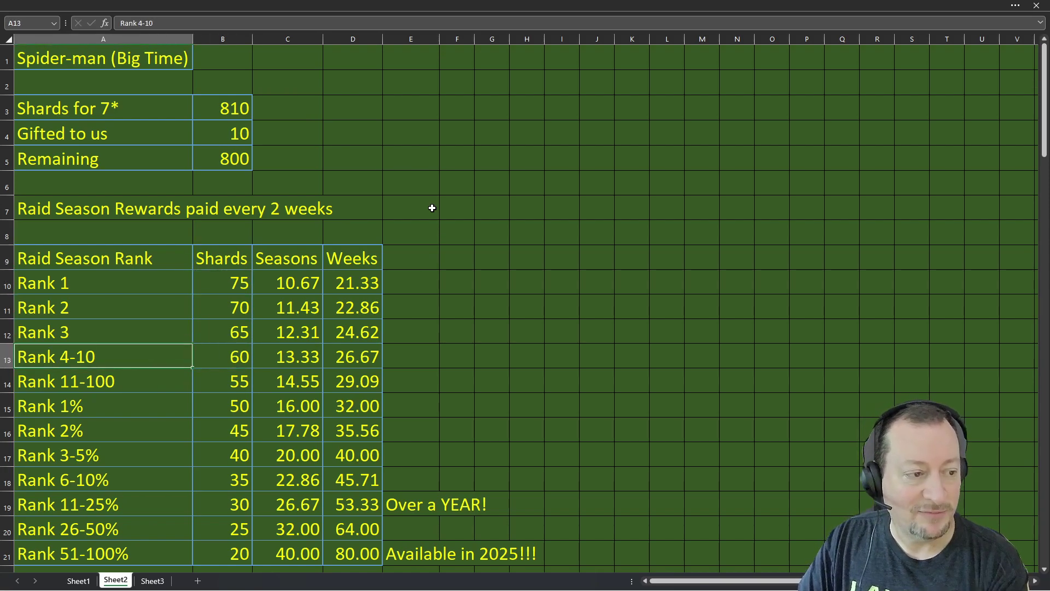
key(Up)
key(Up)
key(Up)
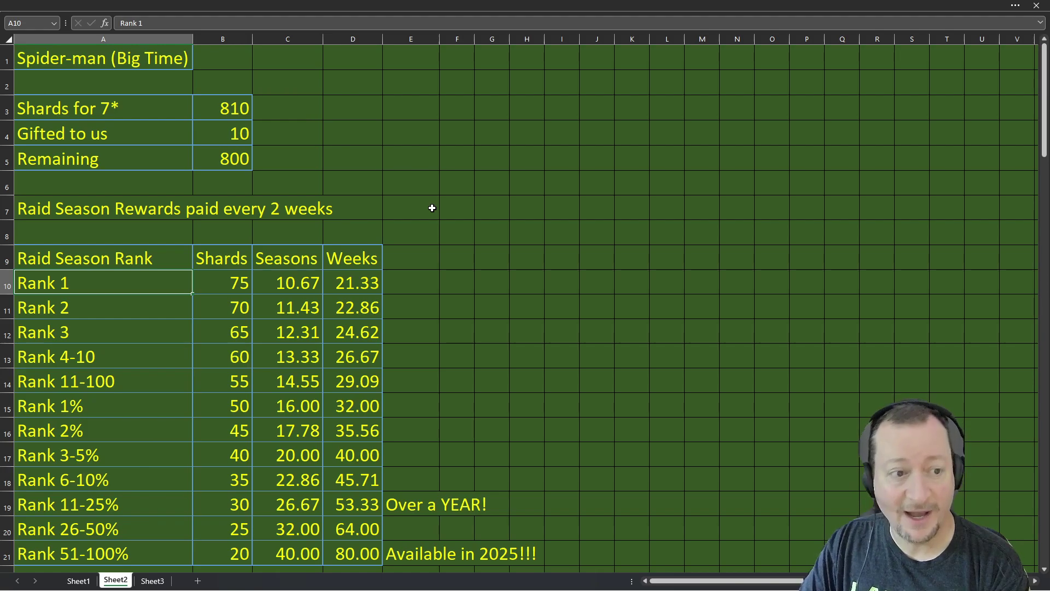
Examine how many seasons and weeks Rank 1 needs, comparing cells C10 and D10
key(Right)
key(Right)
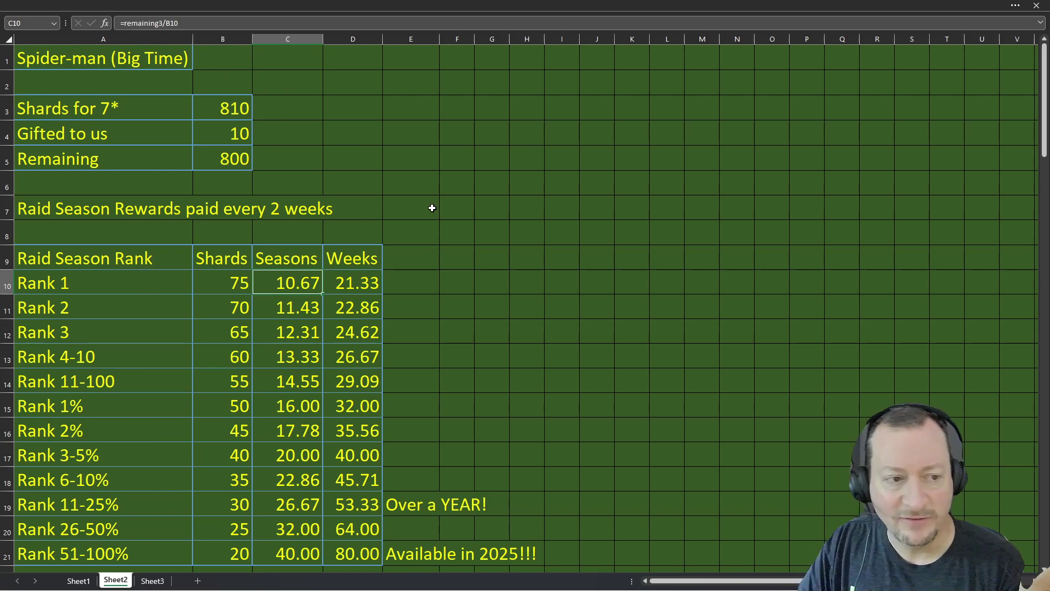
key(Right)
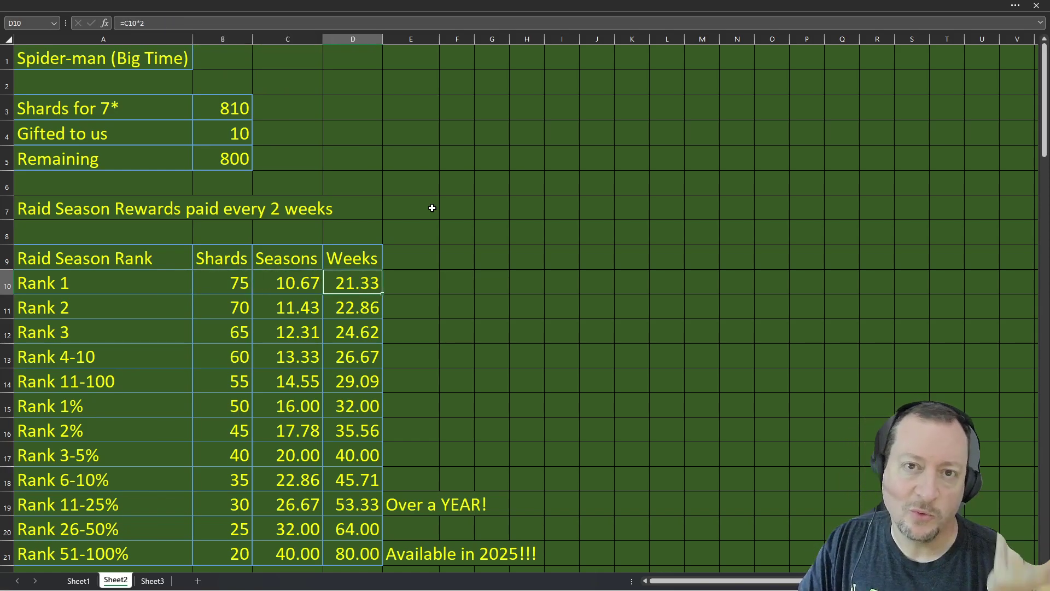
key(Left)
key(Right)
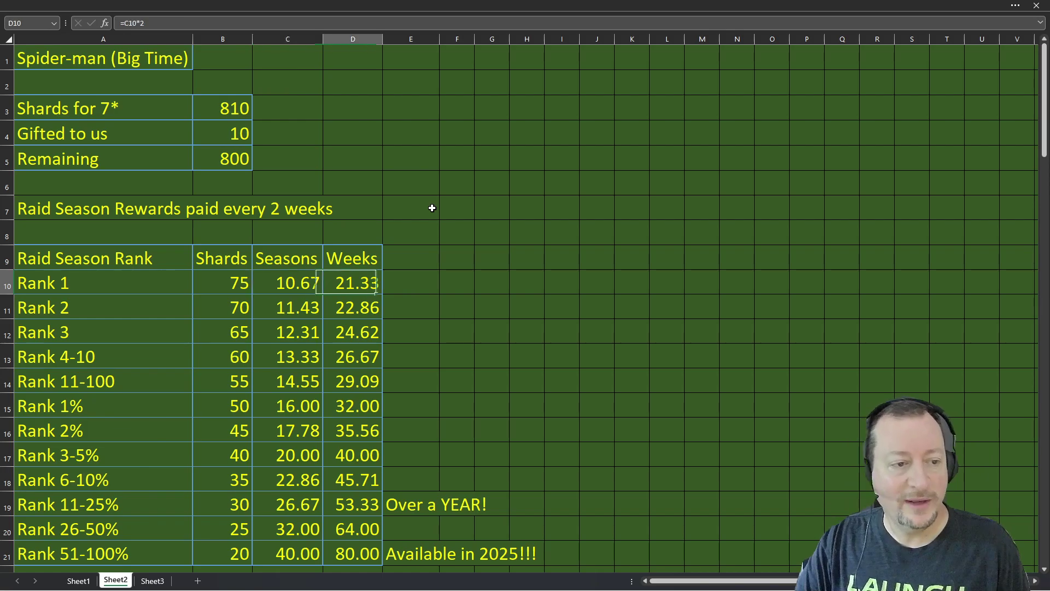
key(Left)
key(Right)
key(Right)
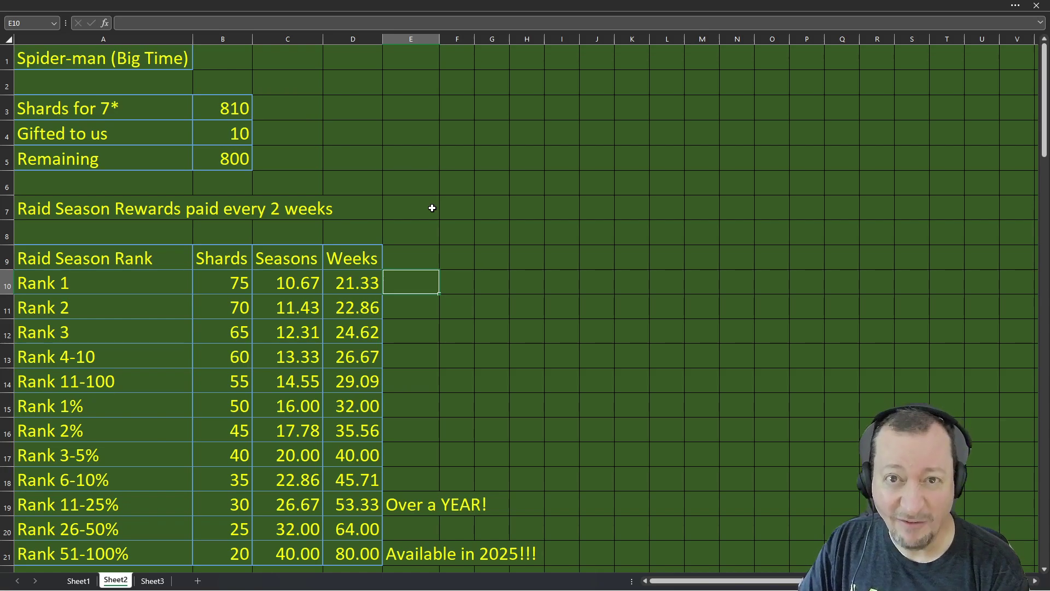
Review the rows from Rank 2 down to Rank 2% alongside the Weeks column
key(Down)
key(Down)
key(Down)
key(Down)
key(Down)
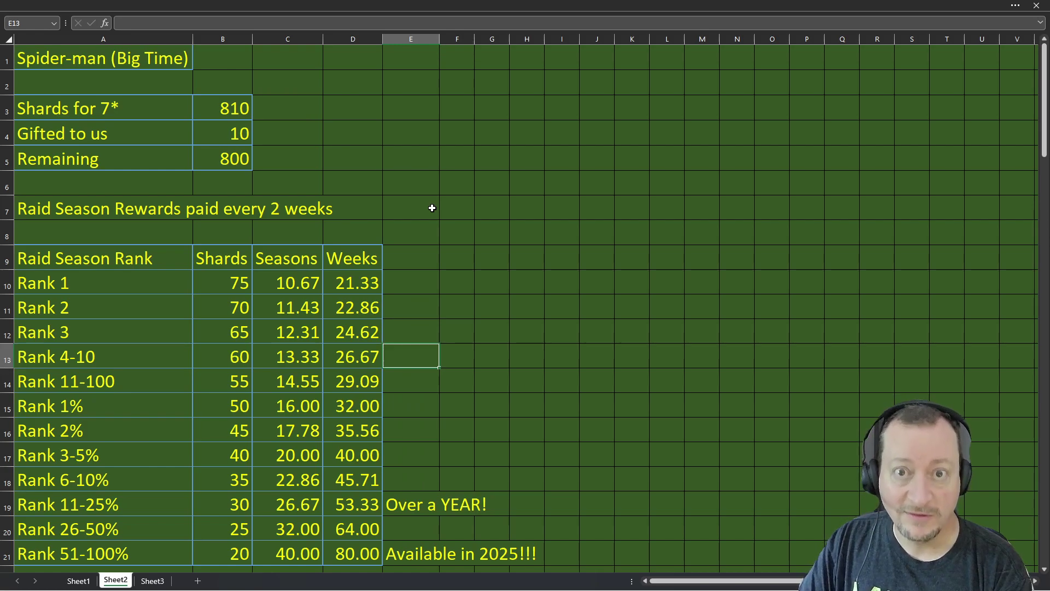
key(Down)
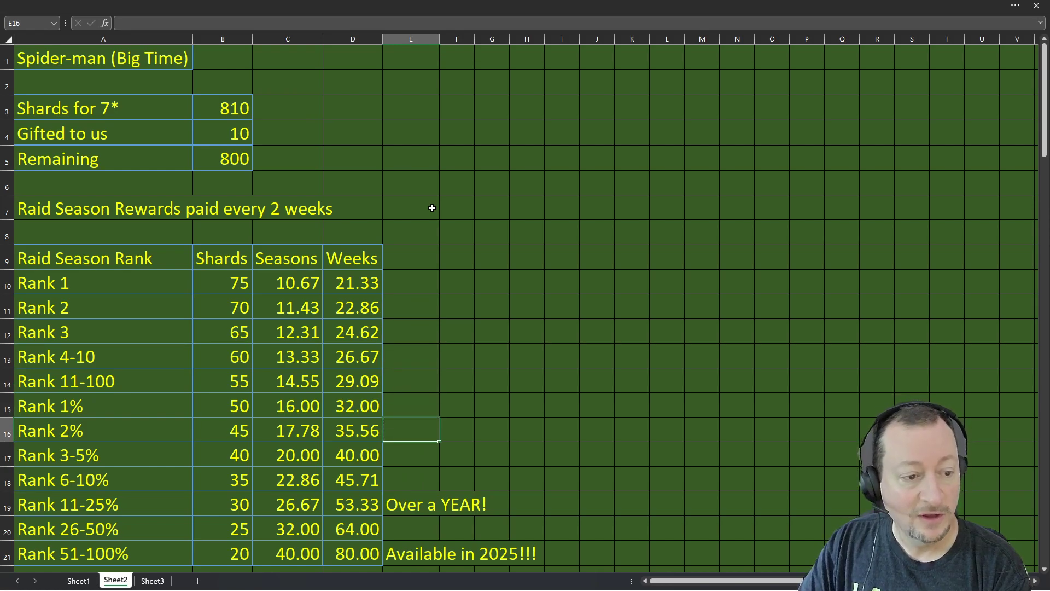
key(Up)
key(Up)
key(Down)
key(Up)
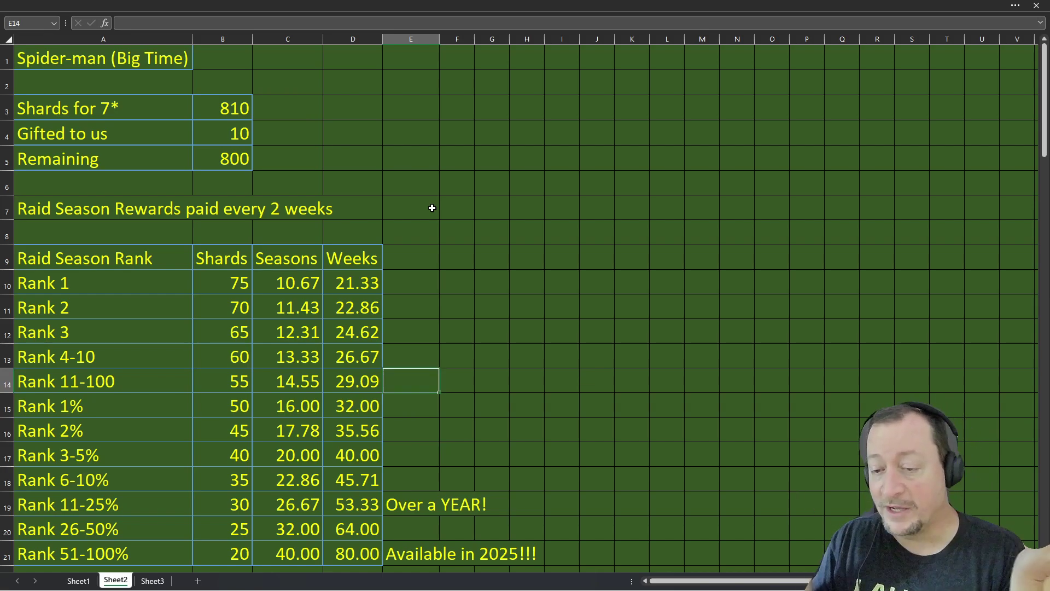
Examine the Rank 1% row across its shards, seasons and weeks
key(Down)
key(Left)
key(Left)
key(Left)
key(Left)
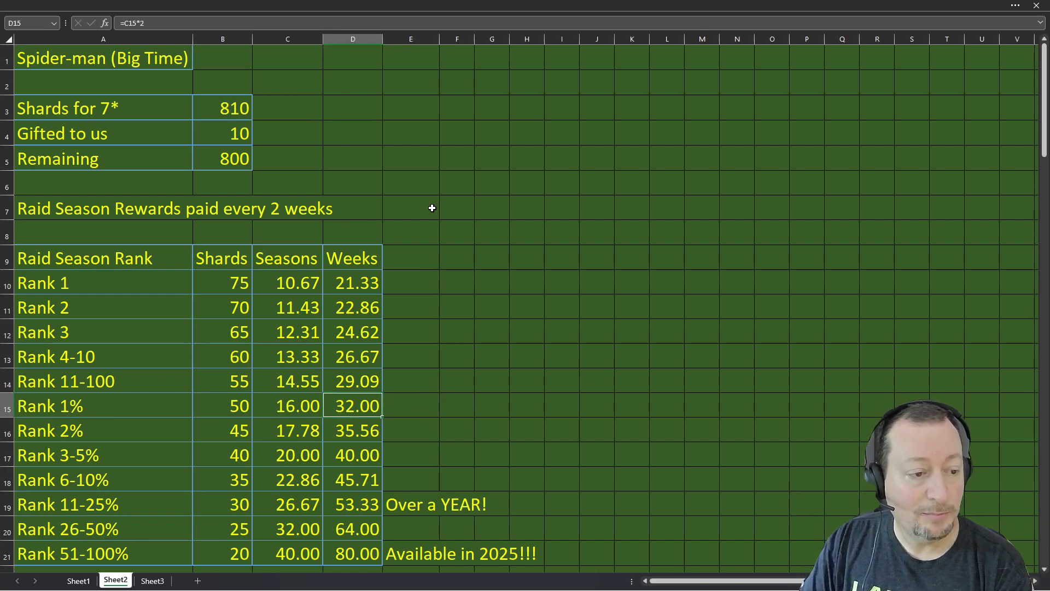
key(Right)
key(Right)
key(Right)
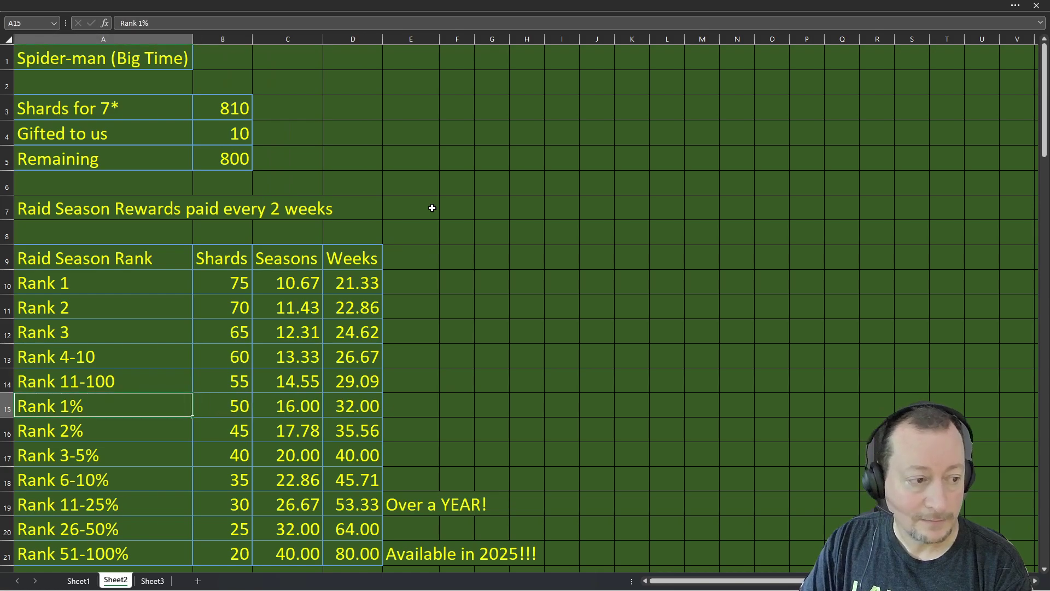
key(Right)
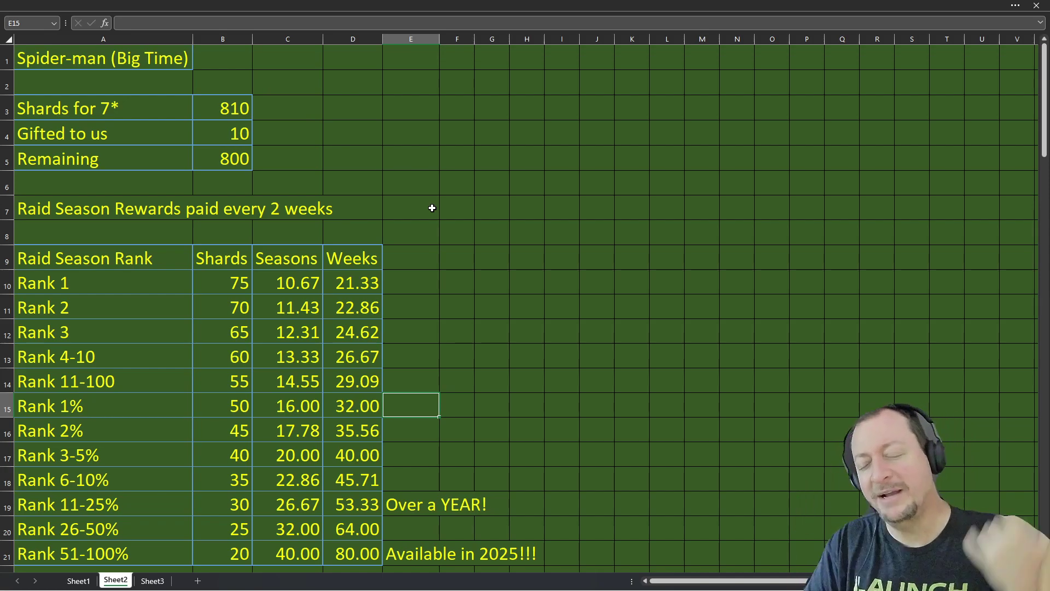
Examine the Rank 2% row and the following ranks down to the note beside Rank 11-25%
key(Down)
key(Down)
key(Down)
key(Down)
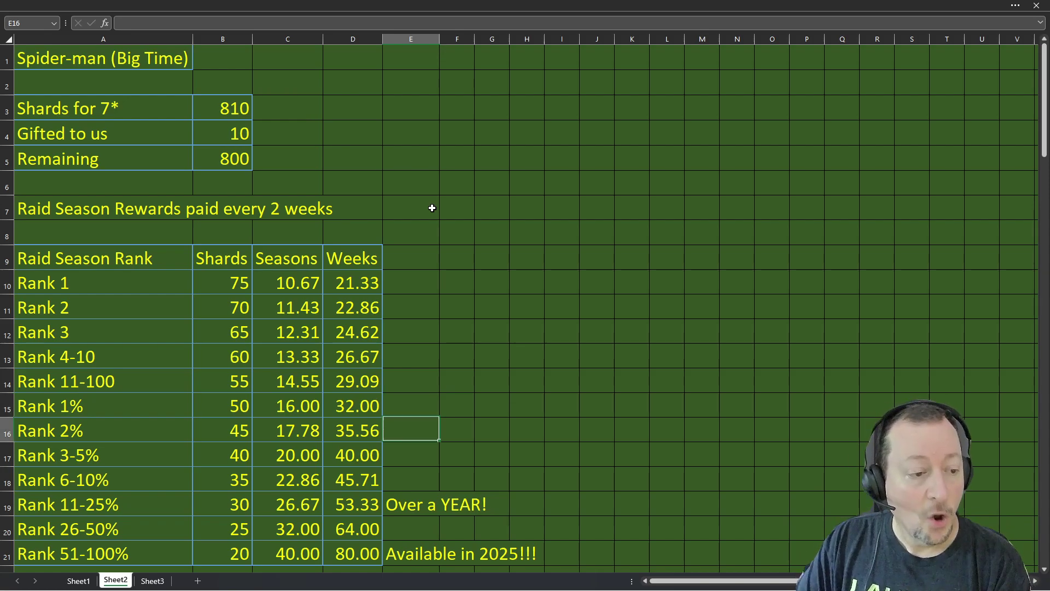
key(Left)
key(Left)
key(Left)
key(Left)
key(Right)
key(Right)
key(Right)
key(Right)
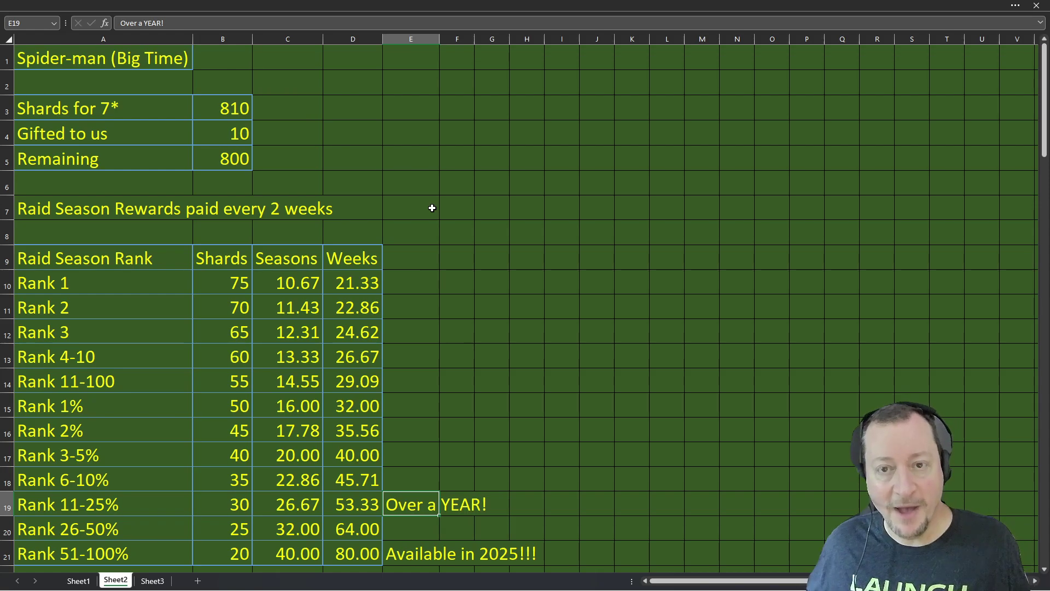
Examine the Rank 51-100% row from its label across to the availability note in E21
key(Down)
key(Down)
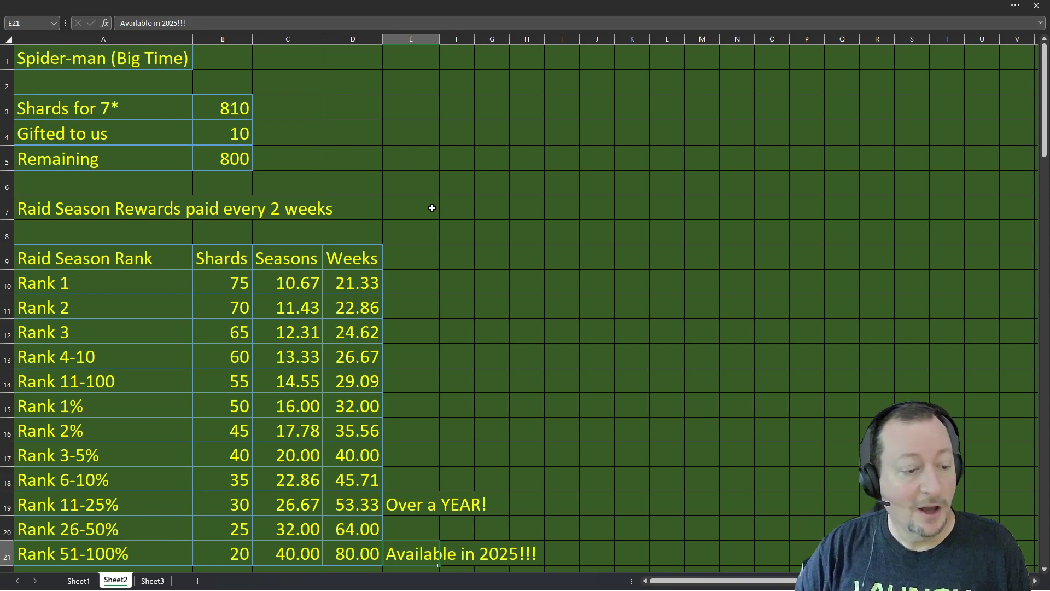
key(Left)
key(Left)
key(Left)
key(Left)
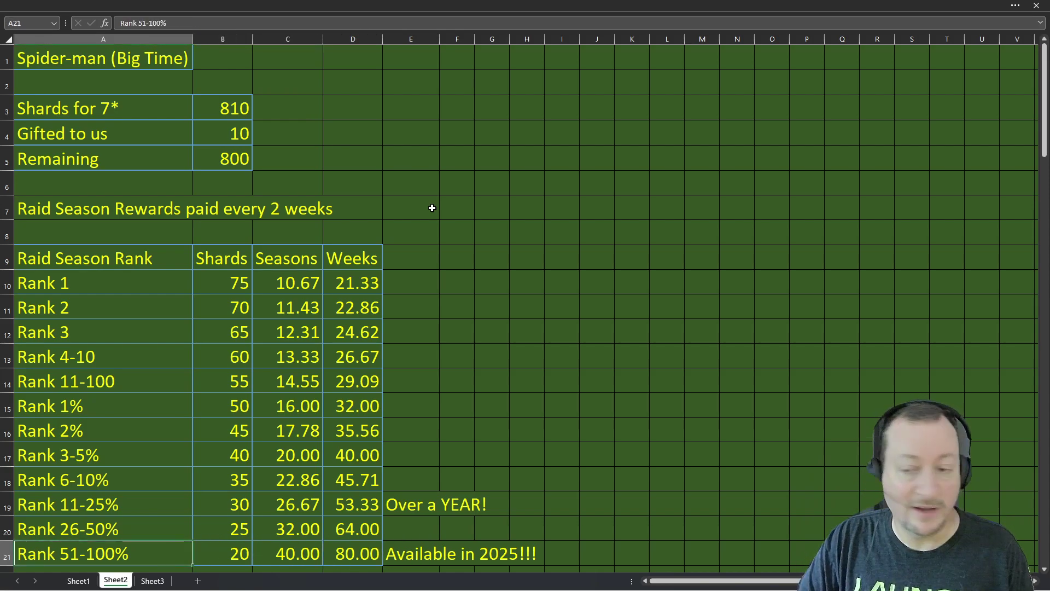
key(Right)
key(Left)
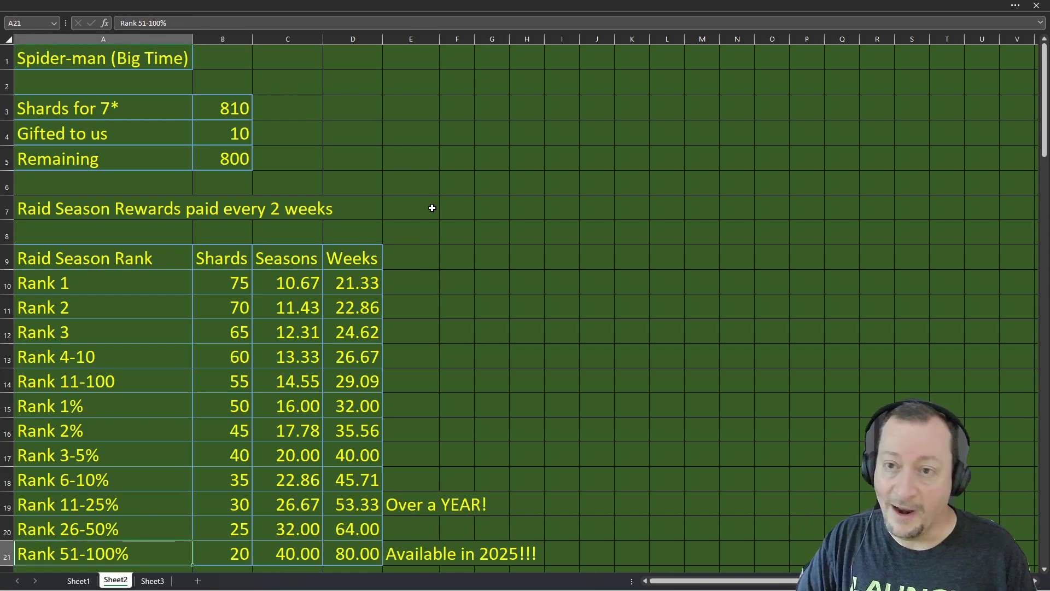
key(Right)
key(Right)
key(Right)
key(Right)
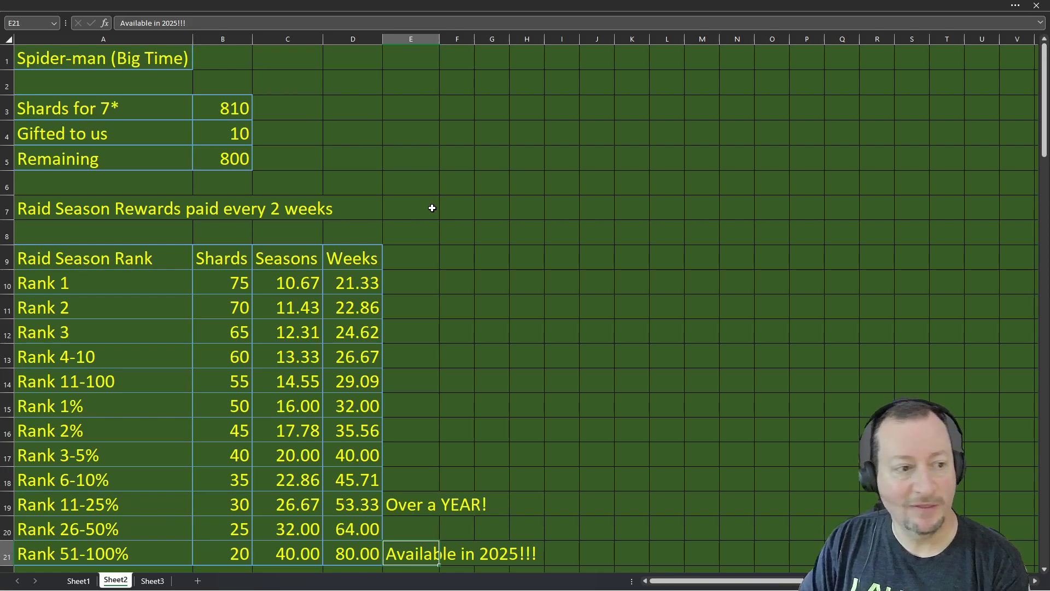
Review the rank rows upward from Rank 51-100%, returning to the Rank 1% row
key(Up)
key(Up)
key(Up)
key(Up)
key(Up)
key(Up)
key(Up)
key(Up)
key(Up)
key(Up)
key(Down)
key(Down)
key(Down)
key(Down)
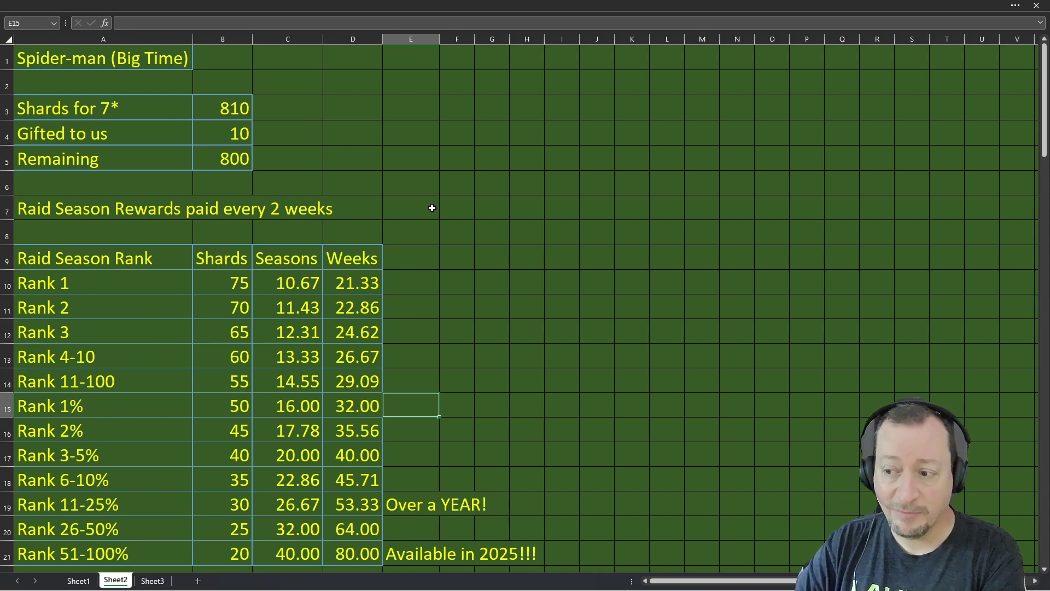
Review the lower ranks below Rank 1%, ending at the Seasons value for Rank 51-100%
key(Down)
key(Down)
key(Down)
key(Down)
key(Down)
key(Down)
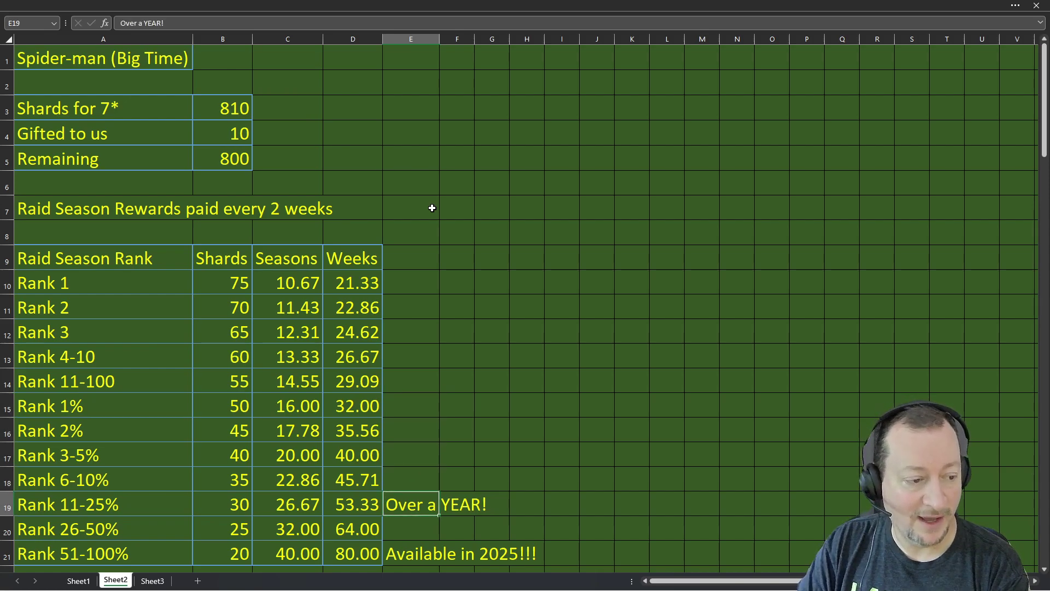
key(Left)
key(Left)
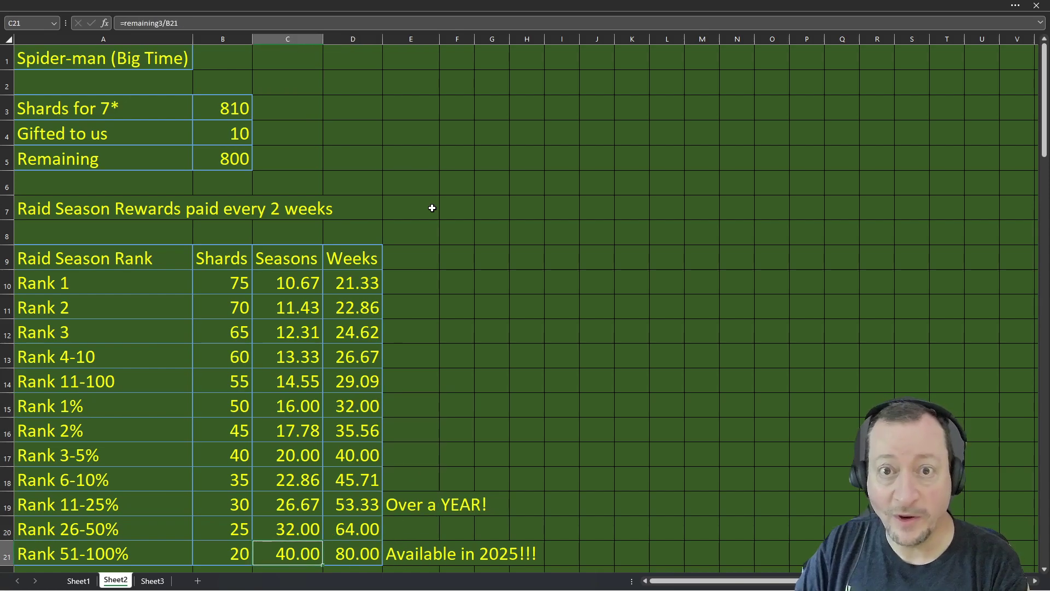
Review the Seasons column from Rank 51-100% back up to Rank 1
key(Up)
key(Up)
key(Up)
key(Up)
key(Up)
key(Up)
key(Up)
key(Up)
key(Up)
key(Up)
key(Up)
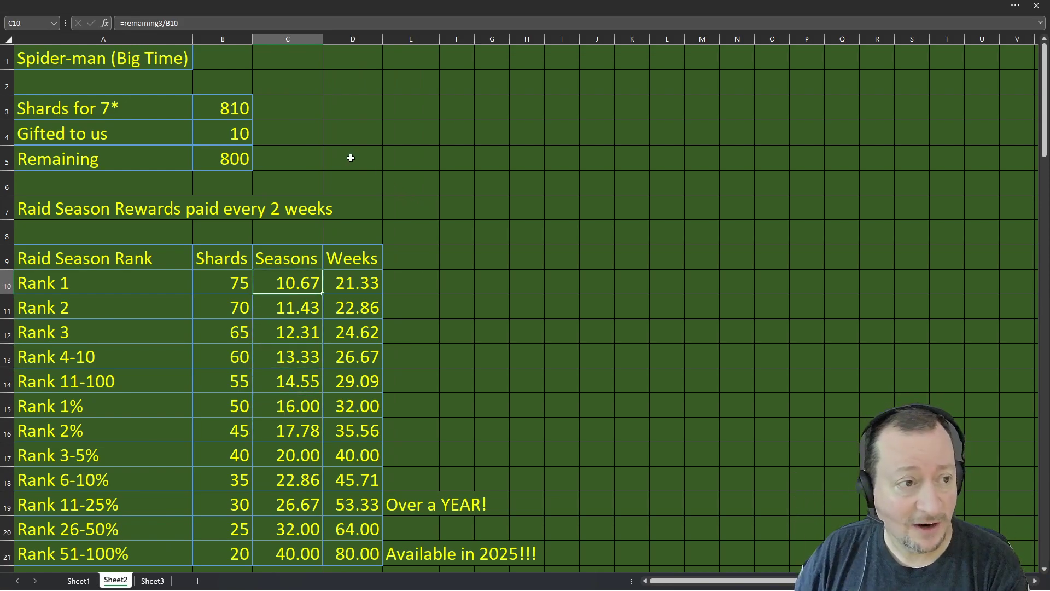
Change the label in A3 to "Shards for 6*" and set its shard requirement in B3 to 510
double_click(109, 110)
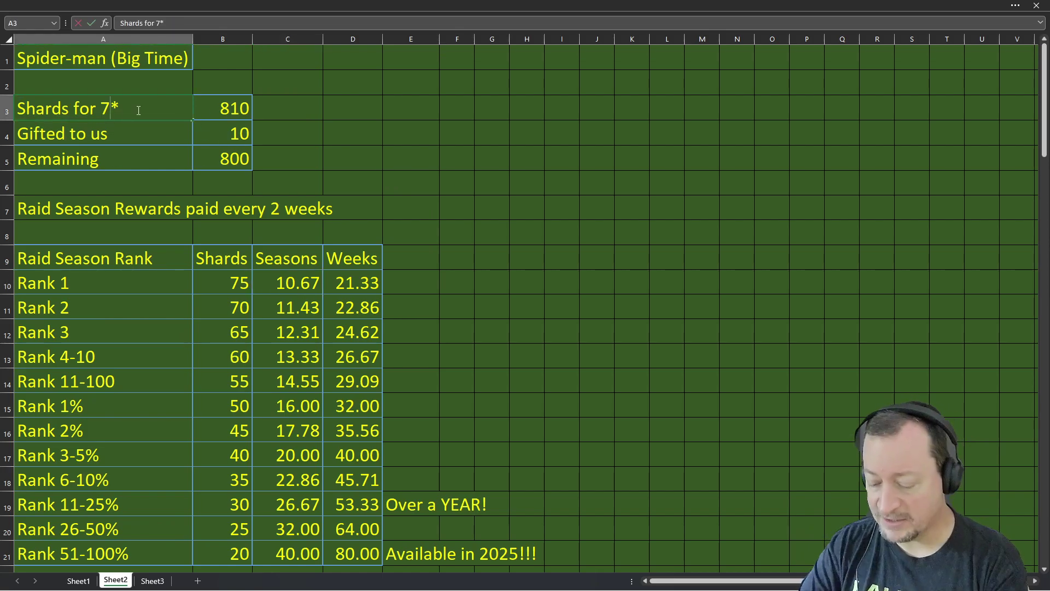
key(BackSpace)
text(6)
key(Tab)
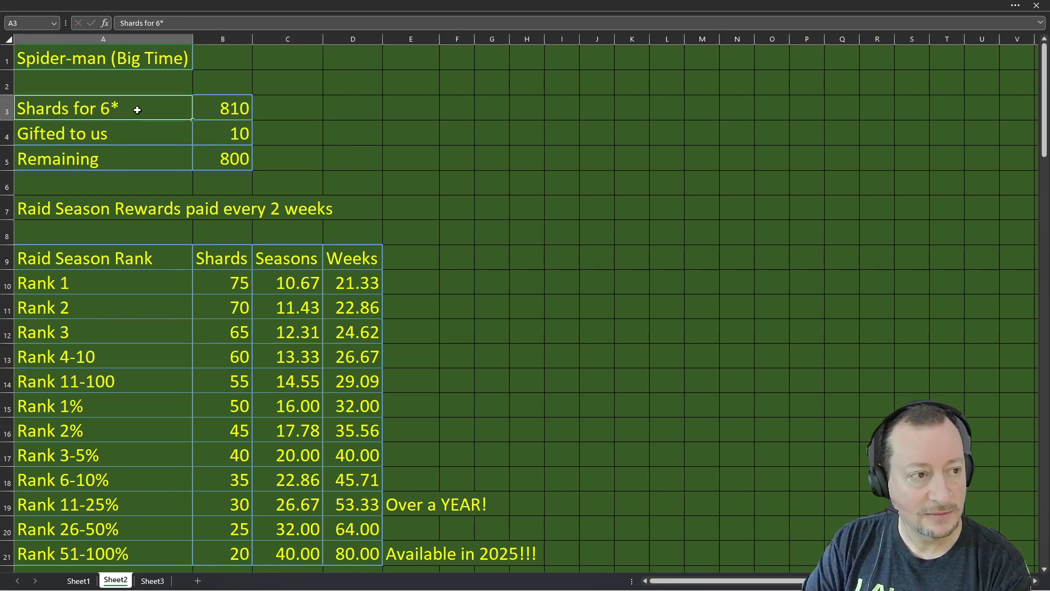
text(510)
key(Return)
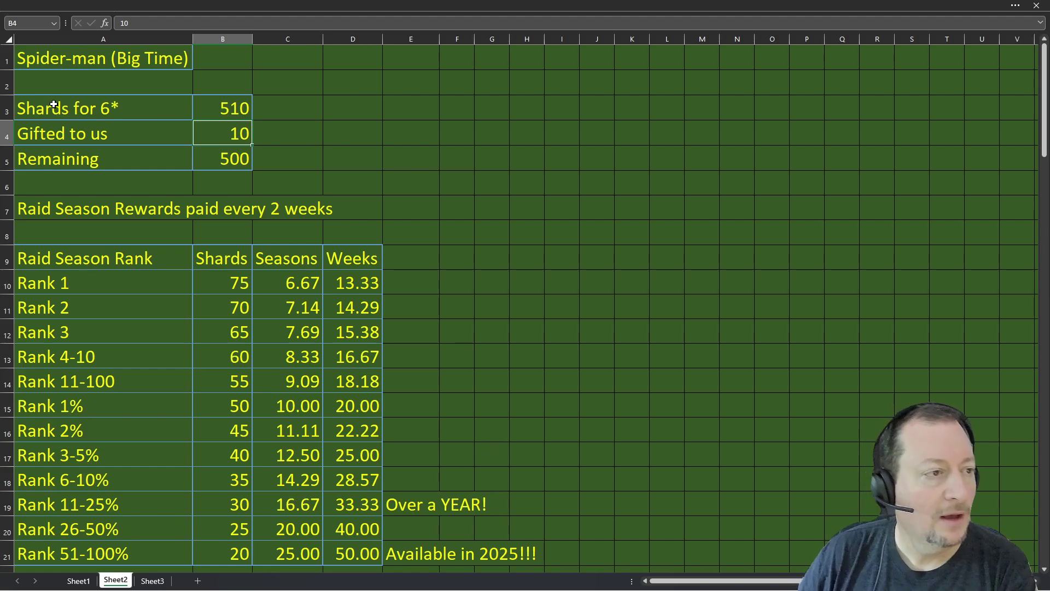
Change the label in A3 to "Shards for 5*" and set its shard requirement in B3 to 310
double_click(105, 108)
key(Delete)
text(5)
key(Right)
key(Tab)
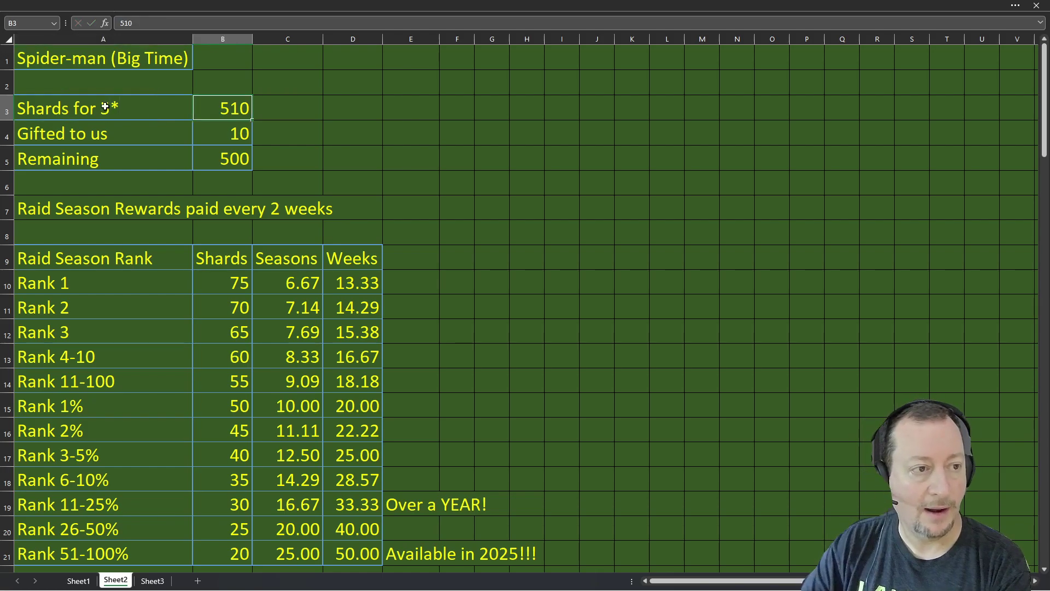
text(310)
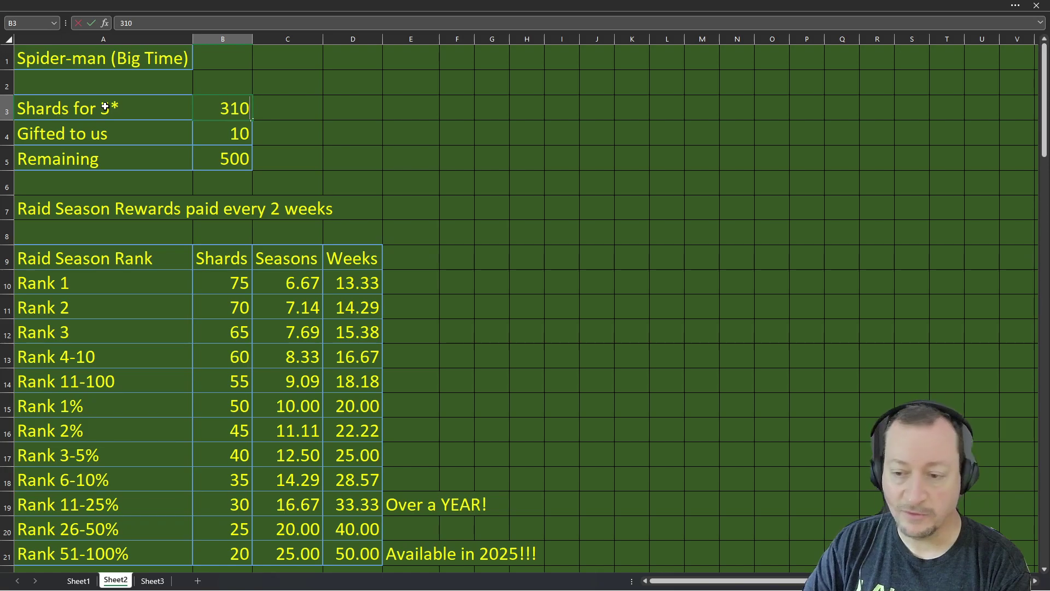
key(Return)
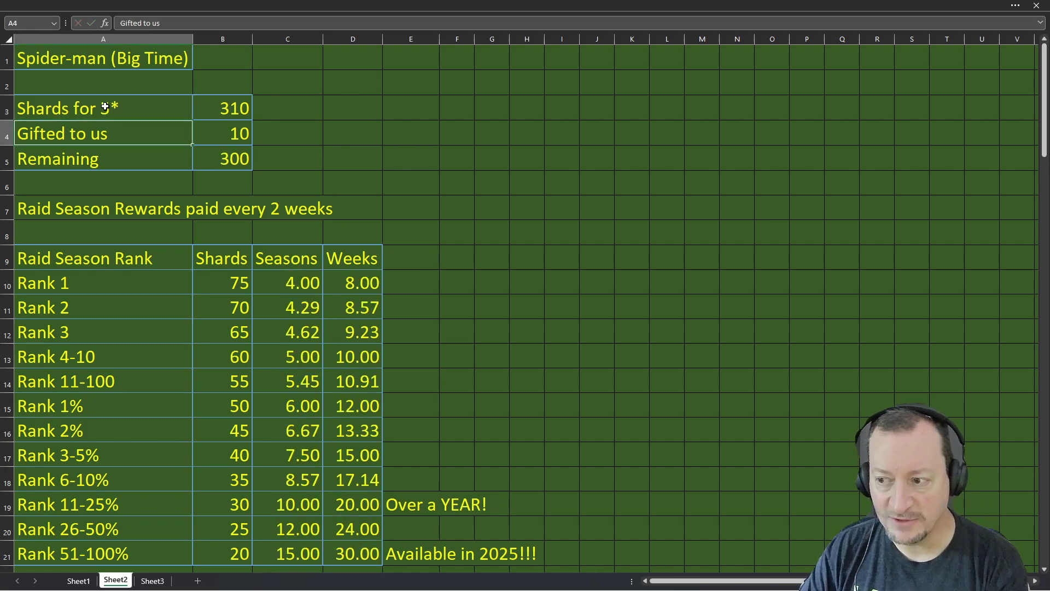
Review the Weeks column for the 5* requirement from Rank 1 down to Rank 51-100%, ending back at Rank 6-10%
key(Down)
key(Down)
key(Down)
key(Down)
key(Down)
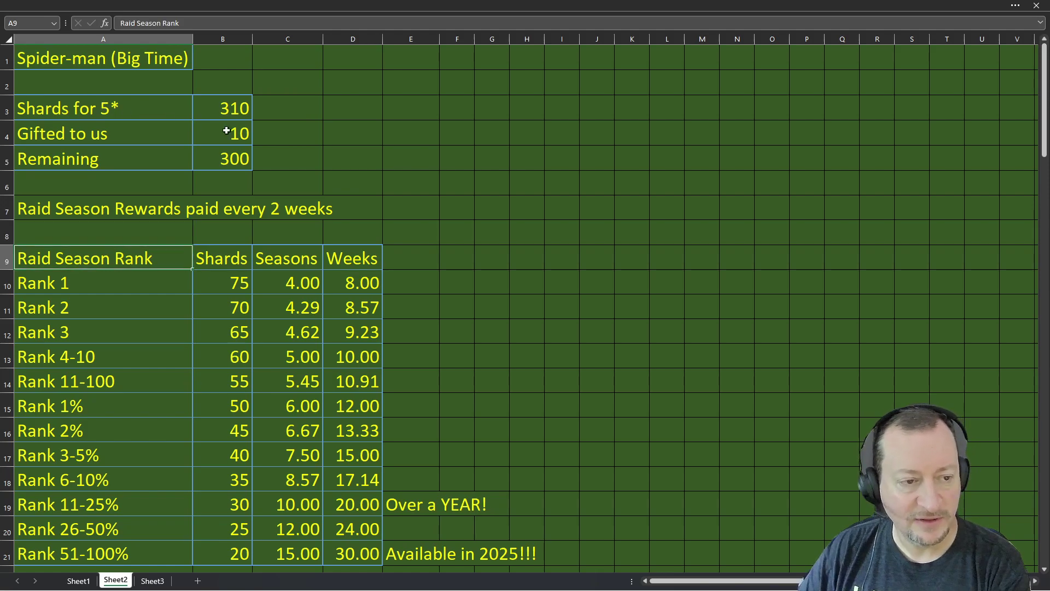
click(350, 278)
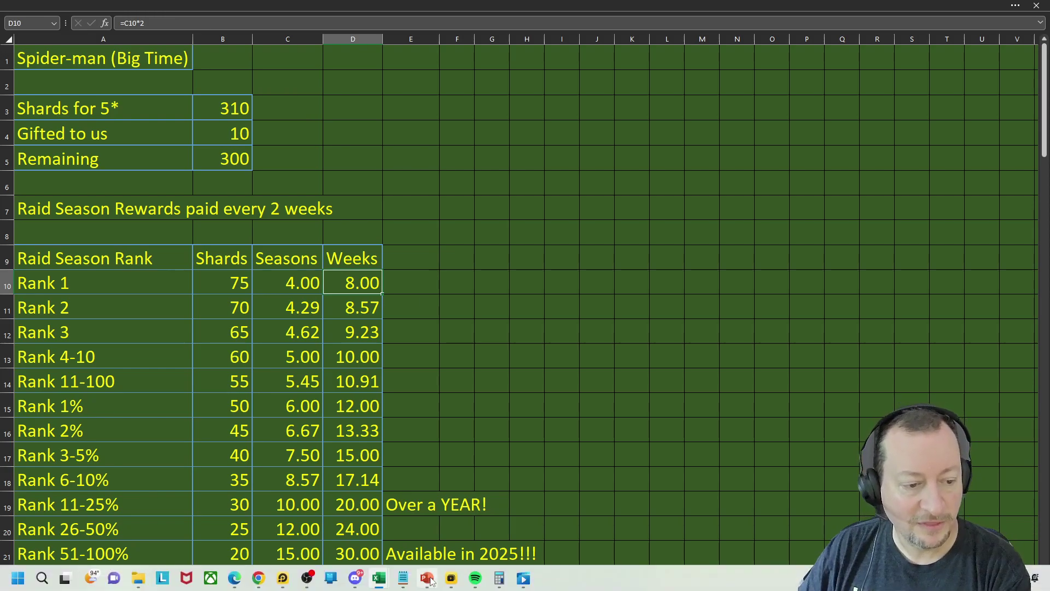
key(Down)
key(Down)
key(Down)
key(Down)
key(Down)
key(Down)
key(Down)
key(Down)
key(Down)
key(Down)
key(Down)
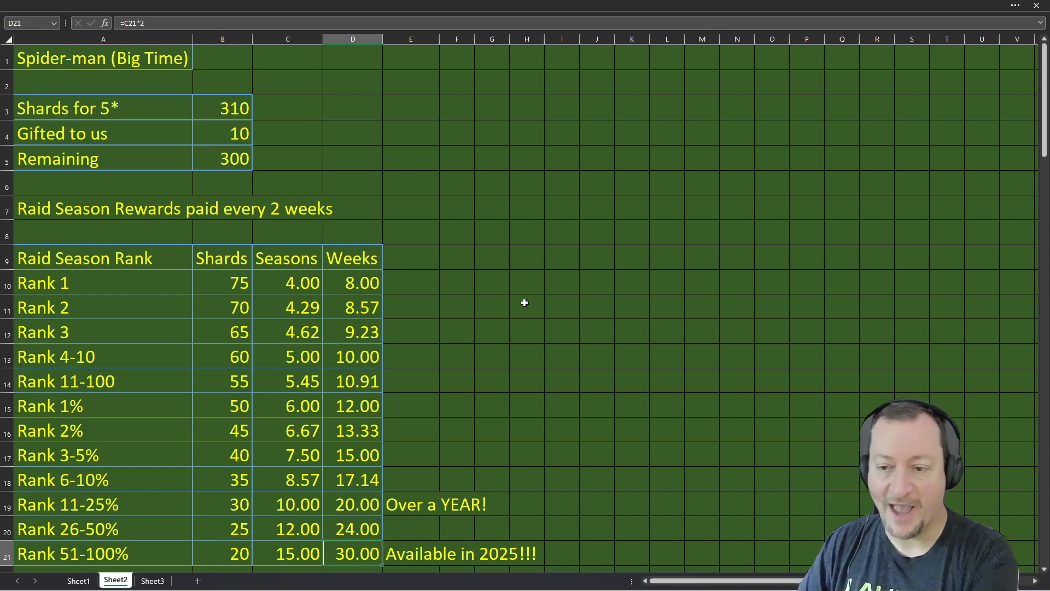
key(Up)
key(Up)
key(Up)
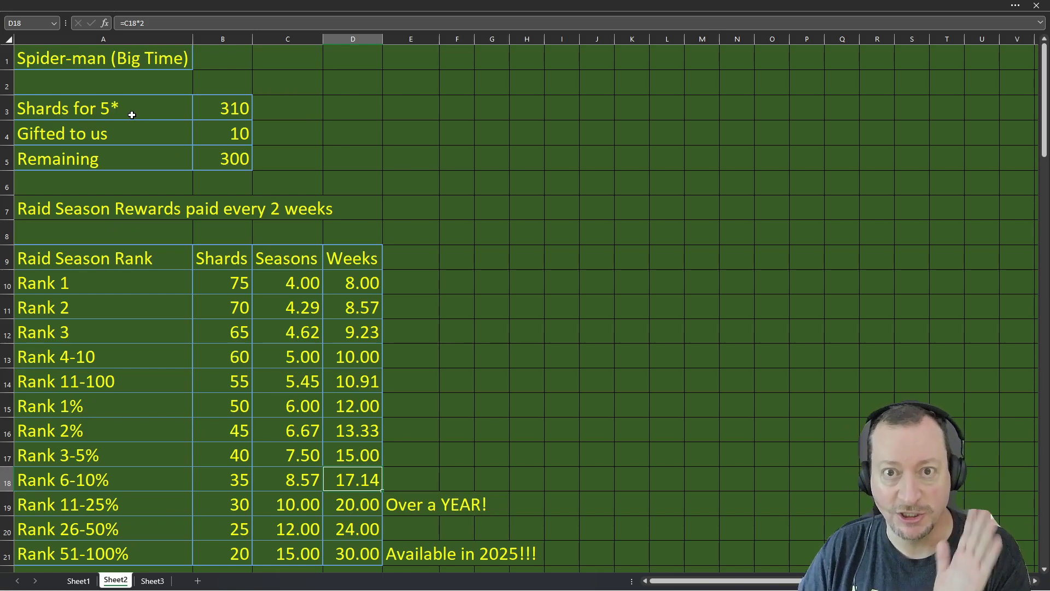
Change the label in A3 to "Shards for 4*"
double_click(101, 108)
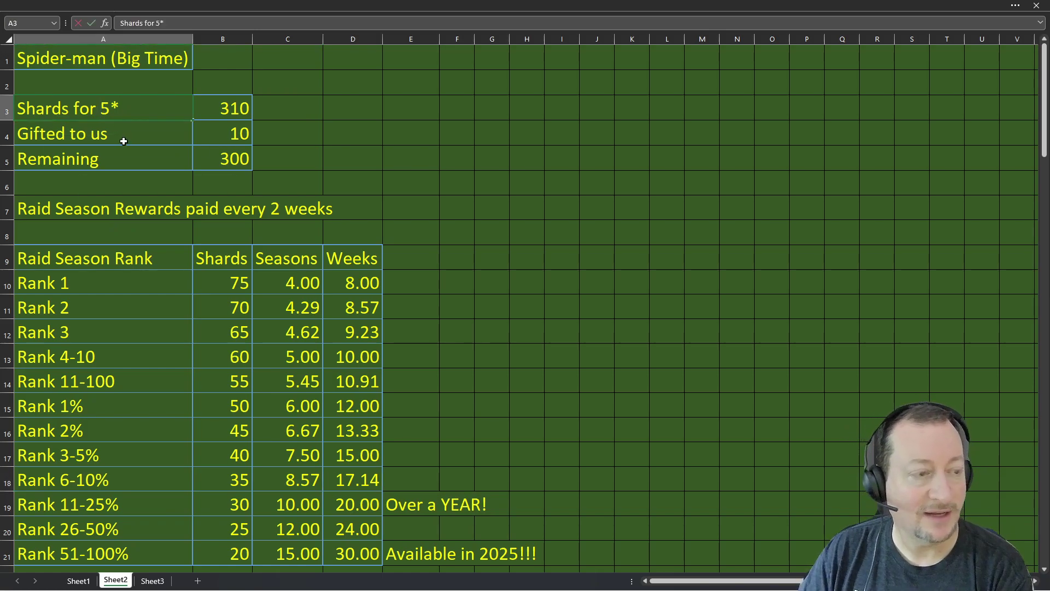
key(Delete)
text(4)
key(Tab)
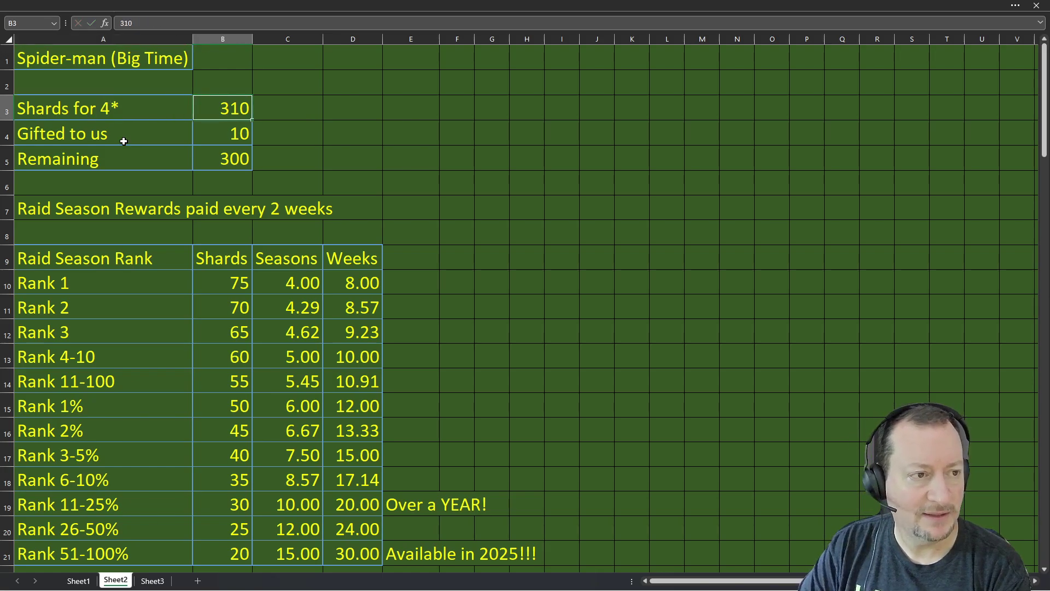
text(230)
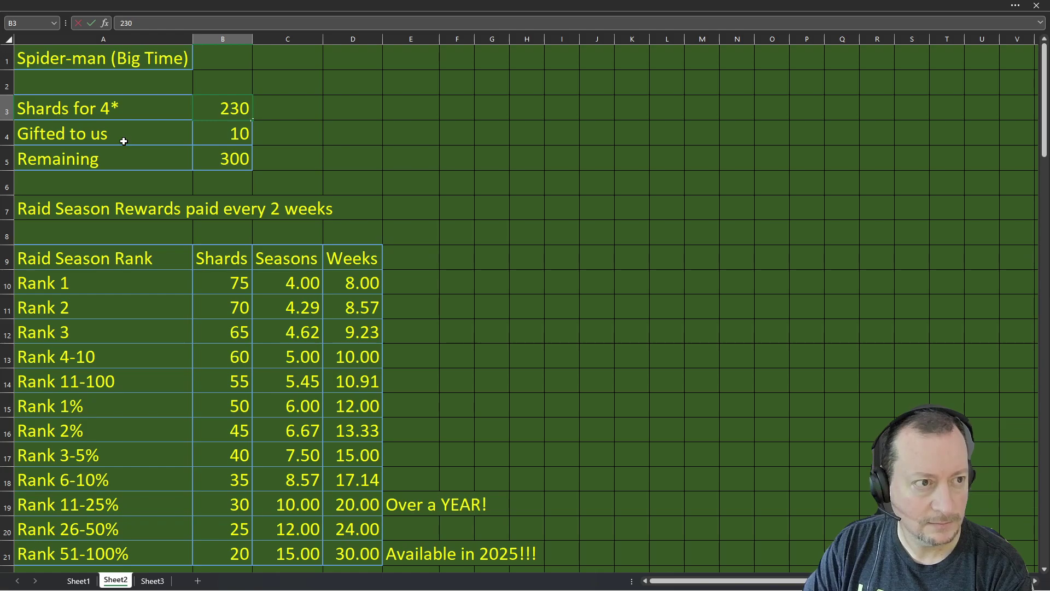
key(BackSpace)
key(BackSpace)
key(BackSpace)
text(200)
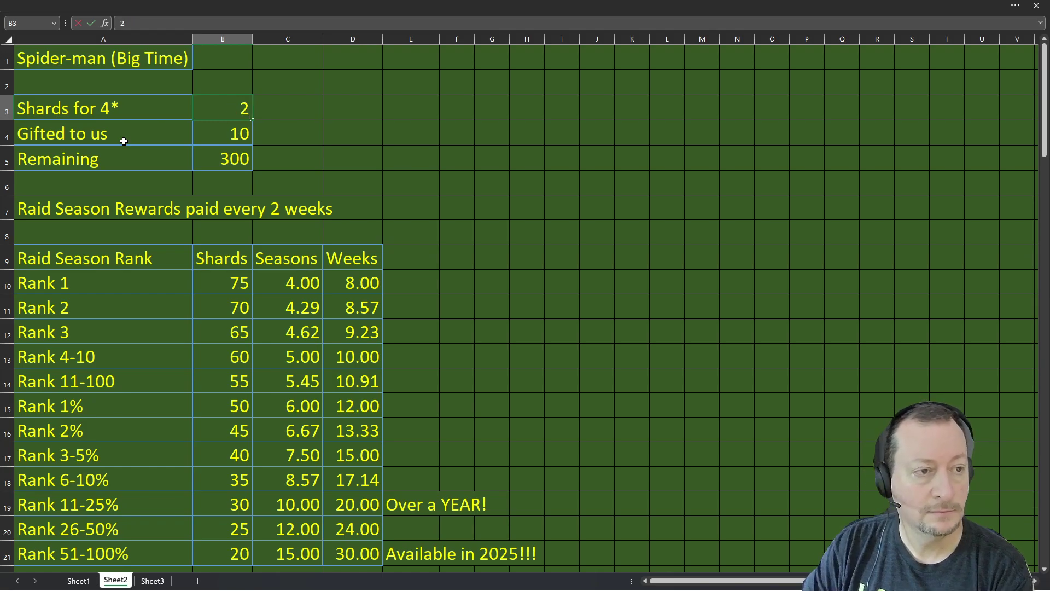
key(BackSpace)
key(BackSpace)
key(BackSpace)
Set the shard requirement for 4* in B3 to 180
text(180)
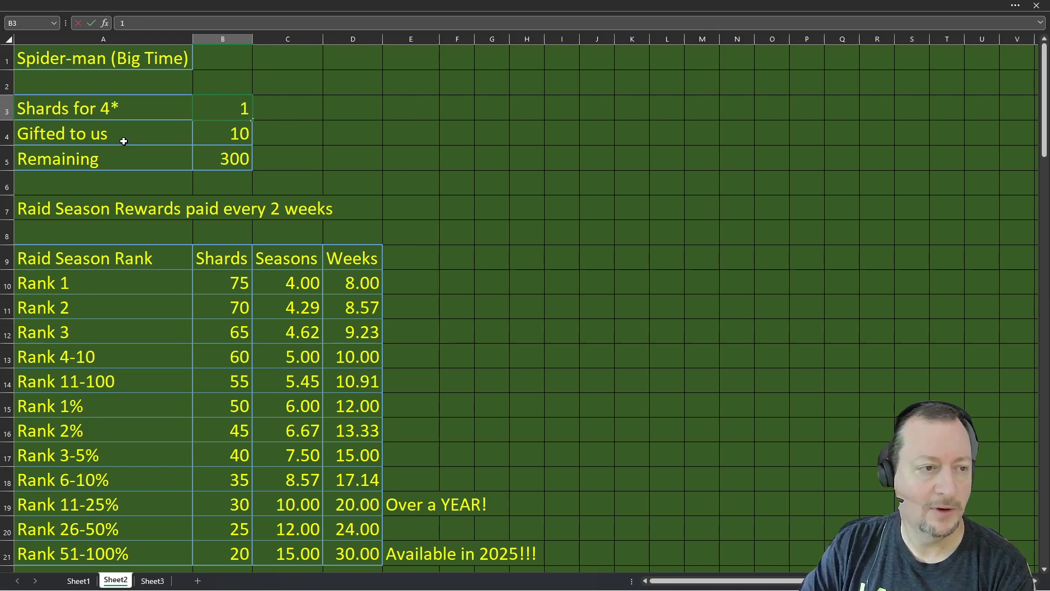
click(123, 141)
key(Down)
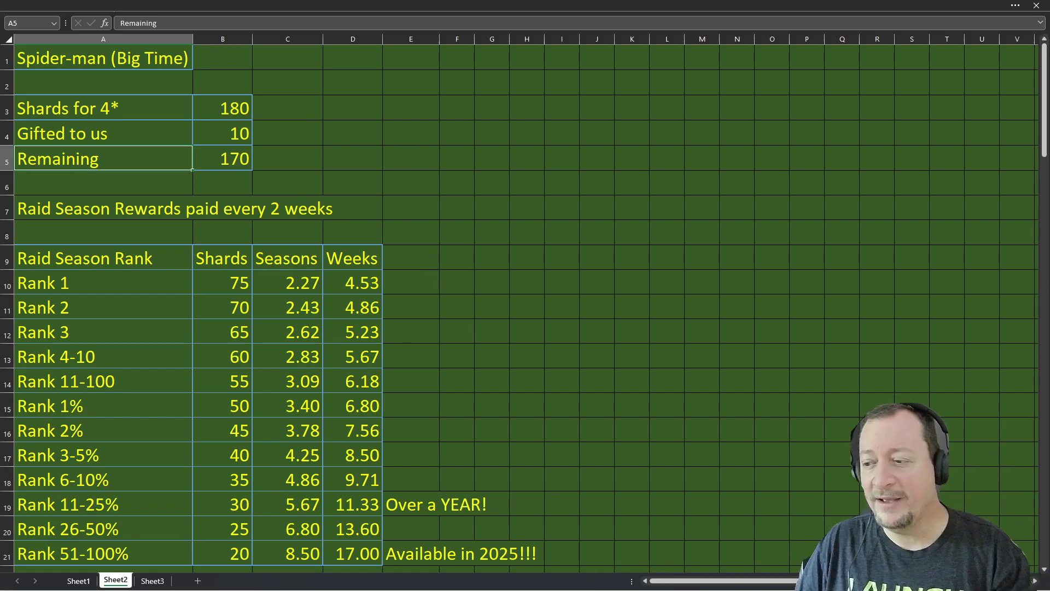
Switch from the workbook to another open window
key(alt+Tab)
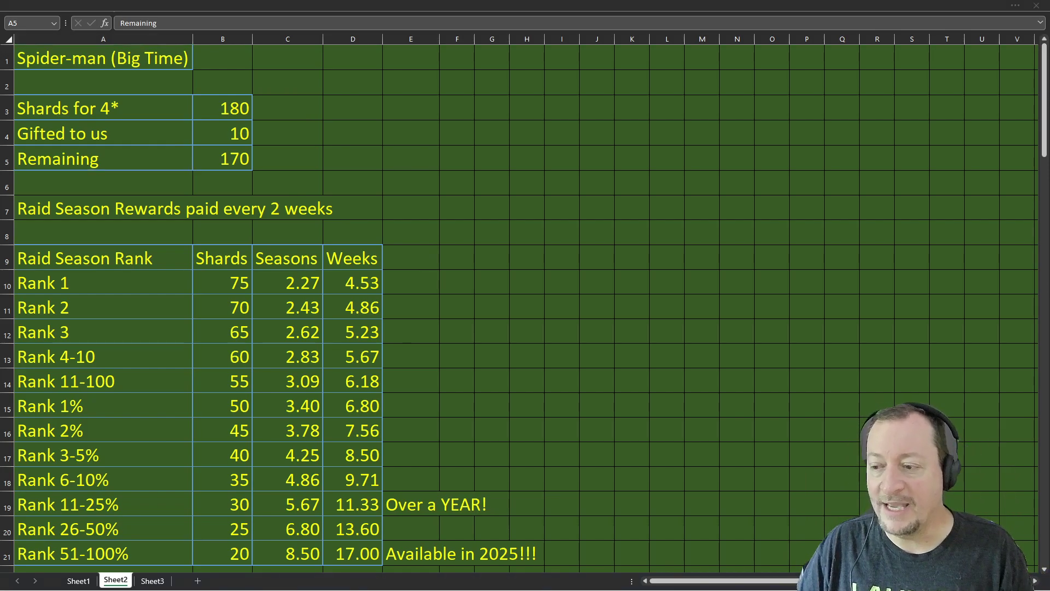